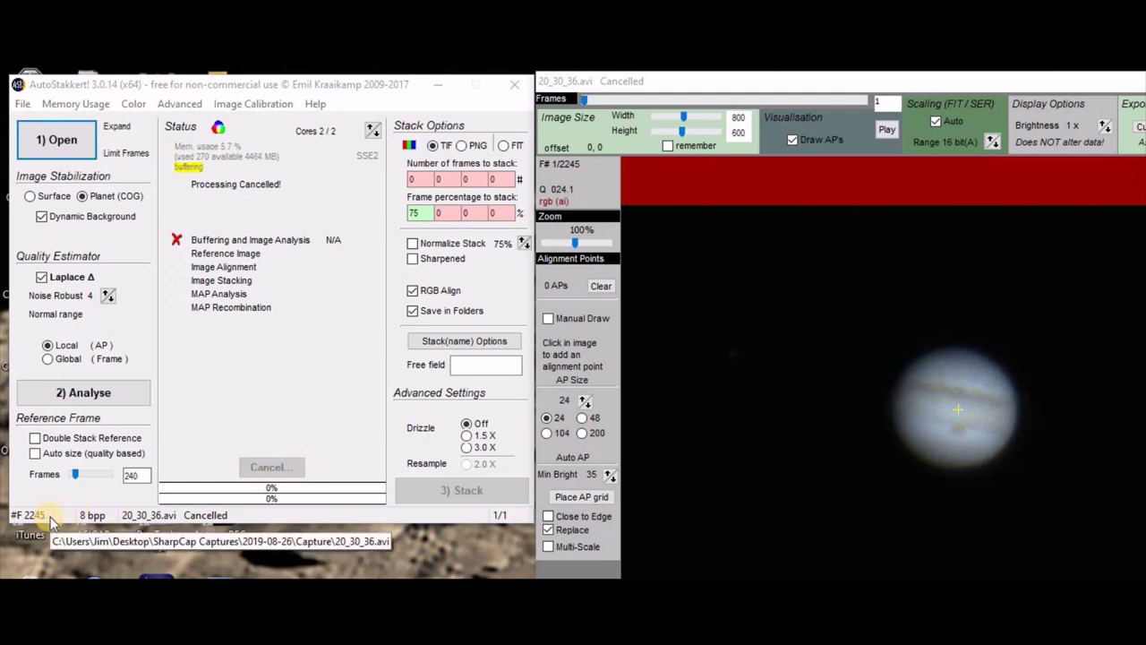
Set AutoStakkert! to stack 75% of the frames using Planet (COG) stabilization
{"action": "left_click", "coordinate": [417, 215]}
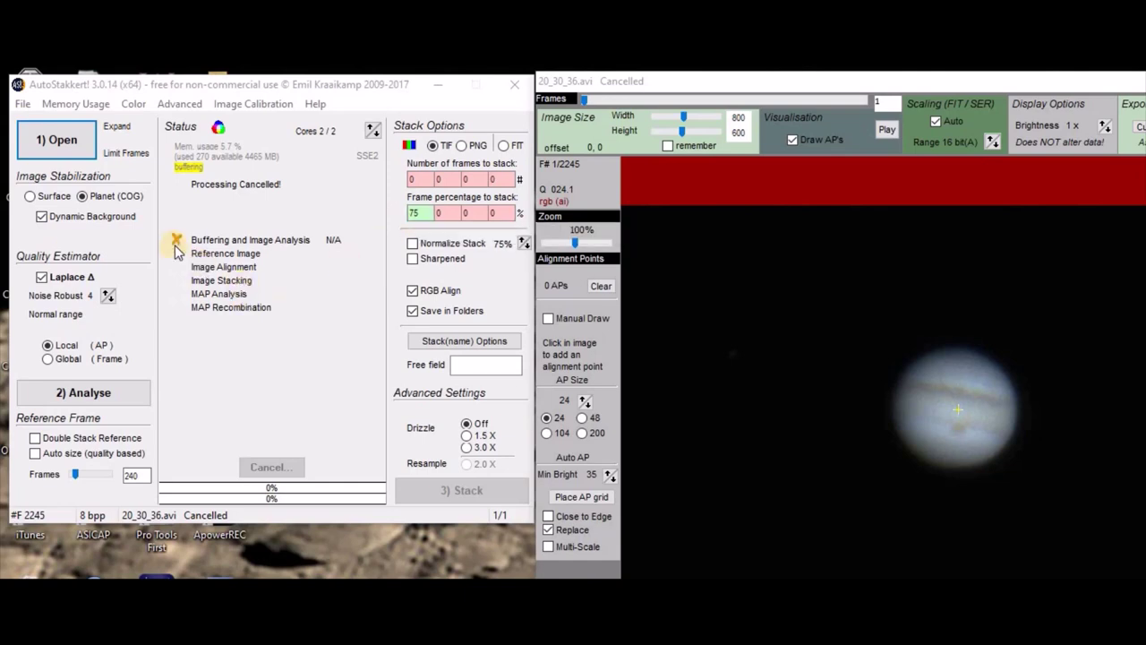
{"action": "left_click", "coordinate": [82, 197]}
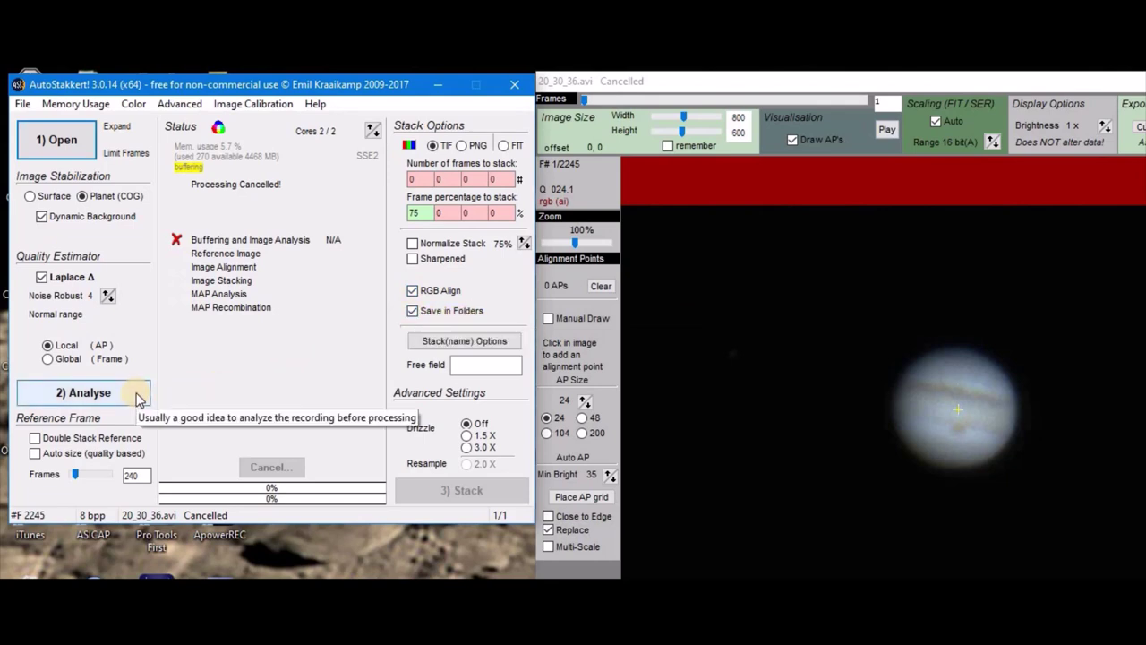
Analyse frame quality, place an AP grid over Jupiter plus one AP on the moon, then stack
{"action": "left_click", "coordinate": [126, 400]}
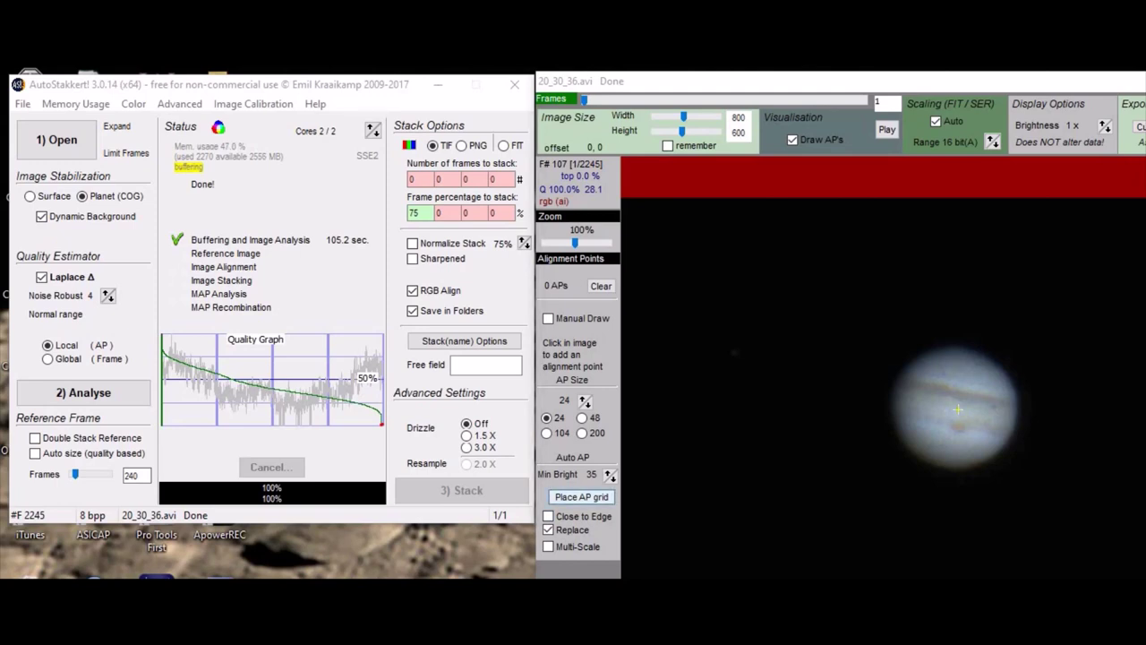
{"action": "left_click", "coordinate": [581, 497]}
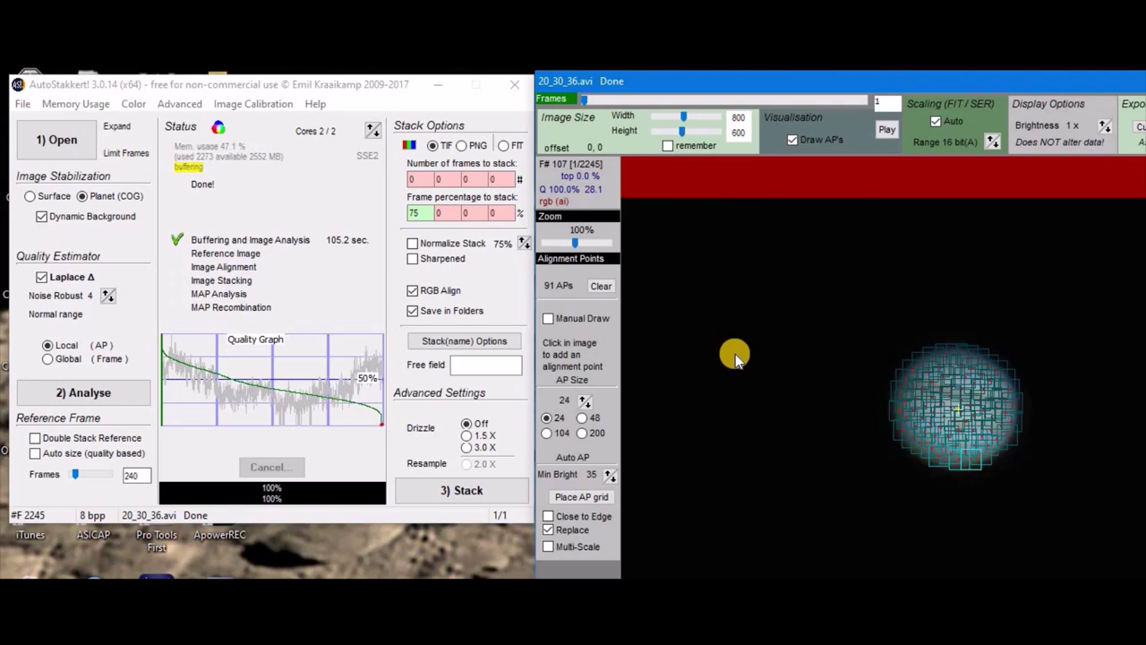
{"action": "left_click", "coordinate": [734, 353]}
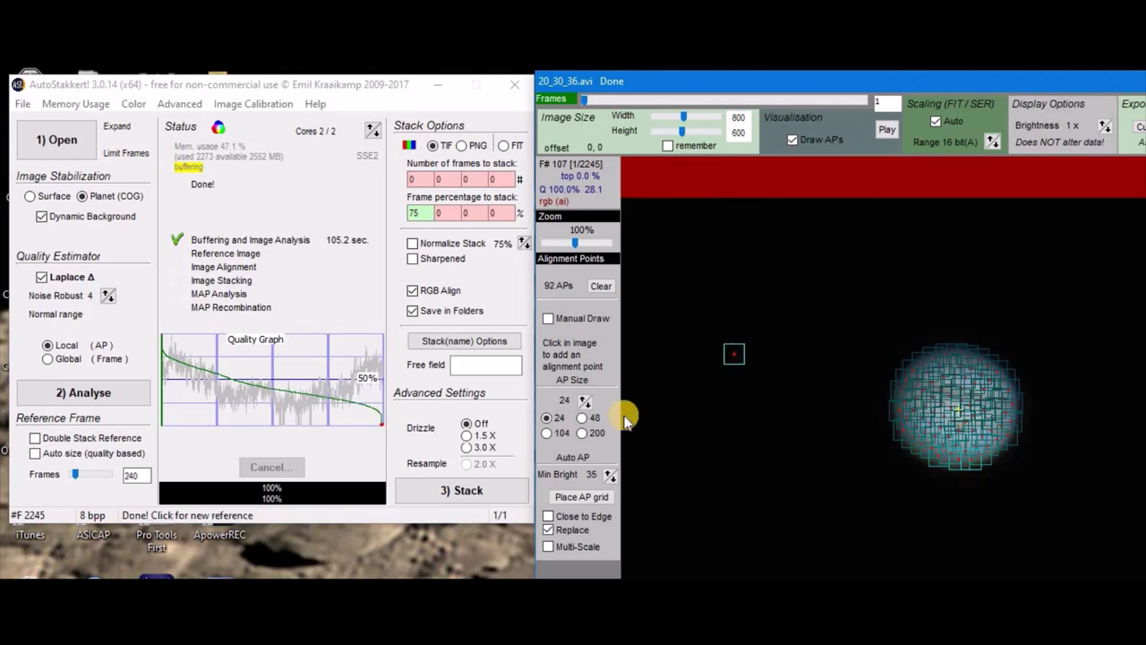
{"action": "left_click", "coordinate": [462, 494]}
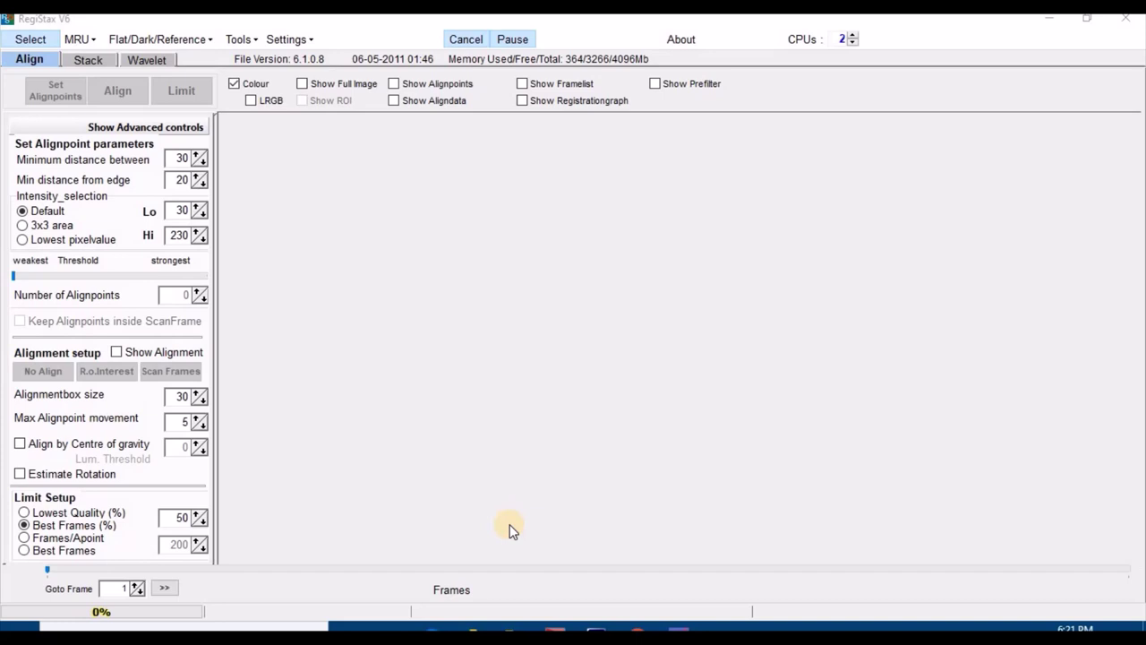
Open the stacked image 20_30_36_lapl4_ap92.tif in RegiStax 6
{"action": "left_click", "coordinate": [39, 45]}
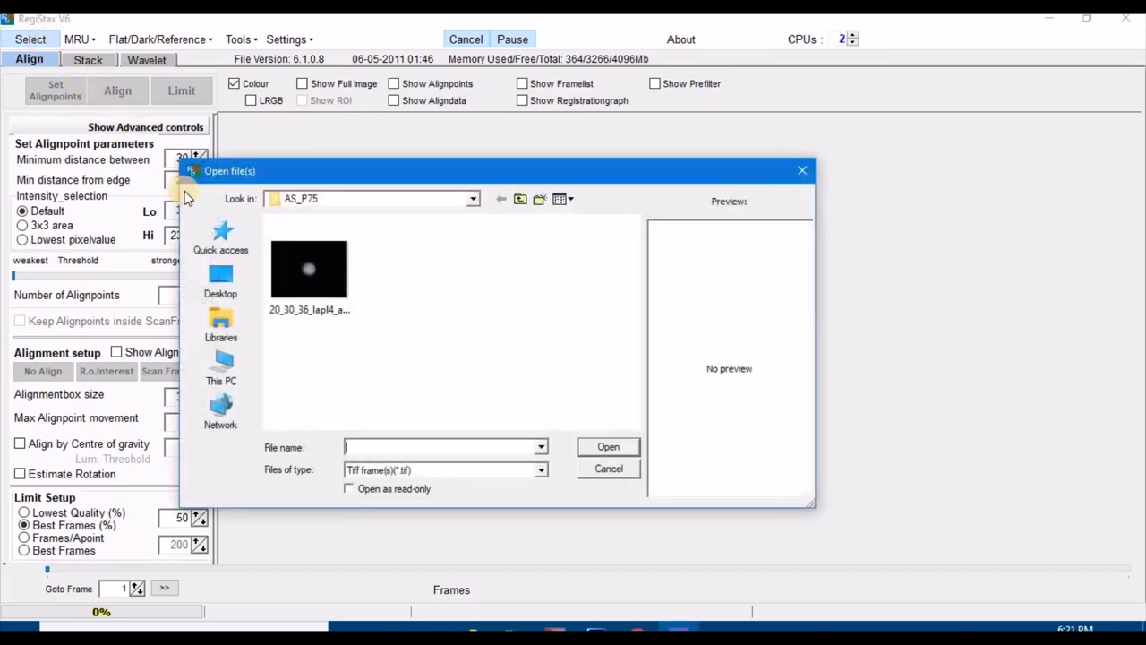
{"action": "double_click", "coordinate": [311, 269]}
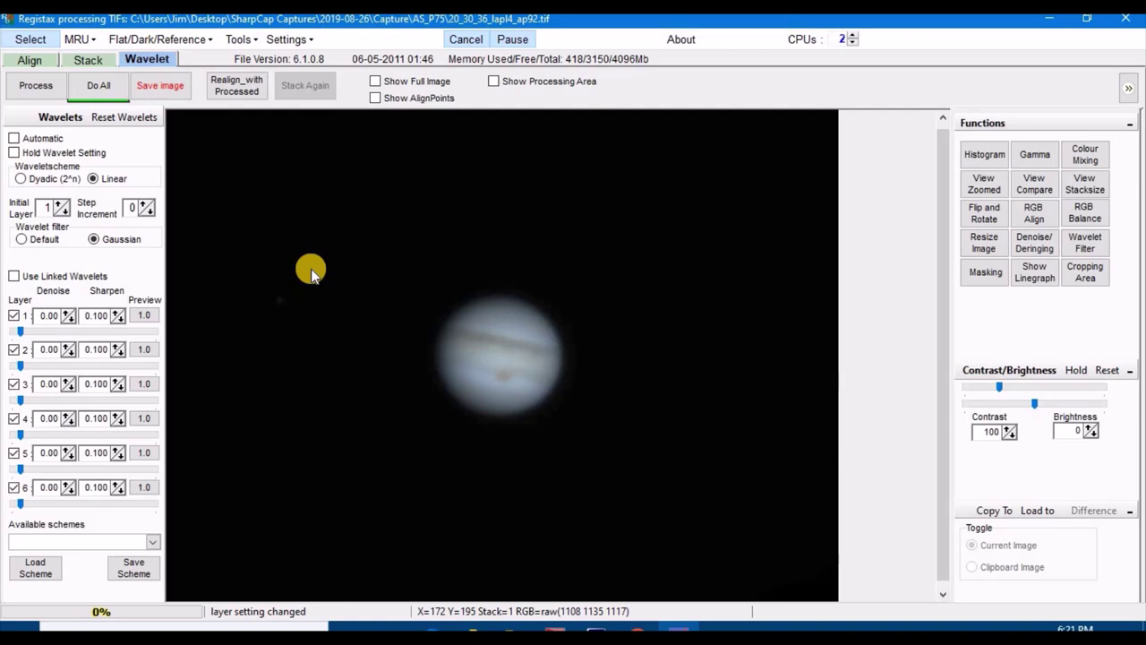
Set wavelet layer 1 to full strength with a sharpen value of 0.150
{"action": "left_click", "coordinate": [13, 315]}
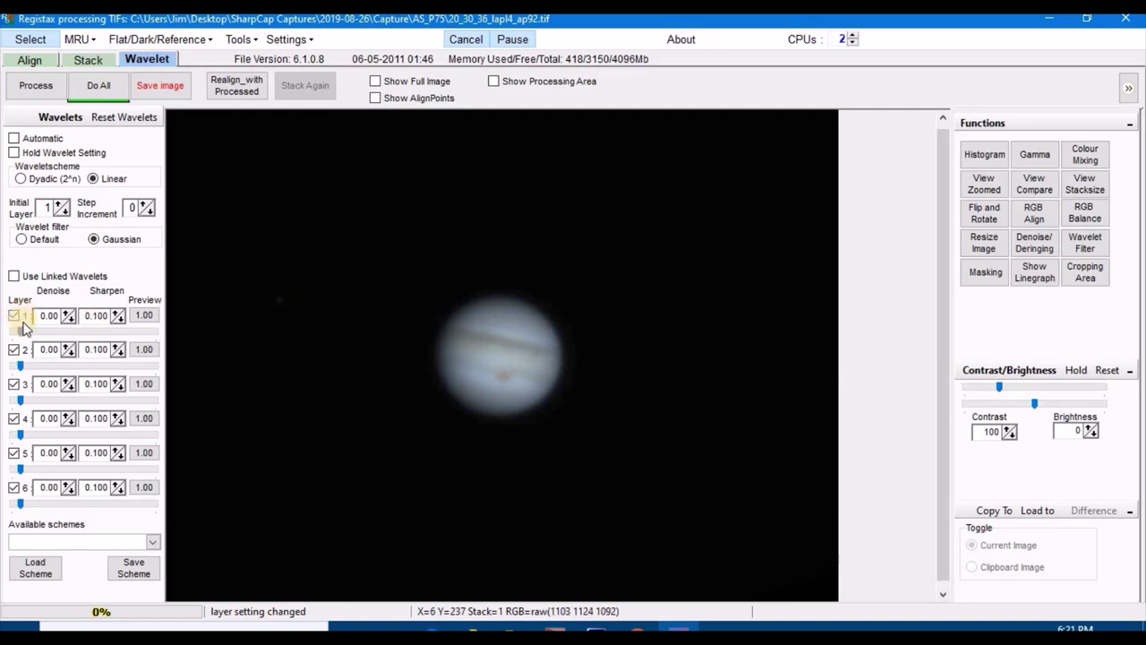
{"action": "left_click", "coordinate": [14, 316]}
{"action": "left_click_drag", "start_coordinate": [21, 333], "coordinate": [179, 325]}
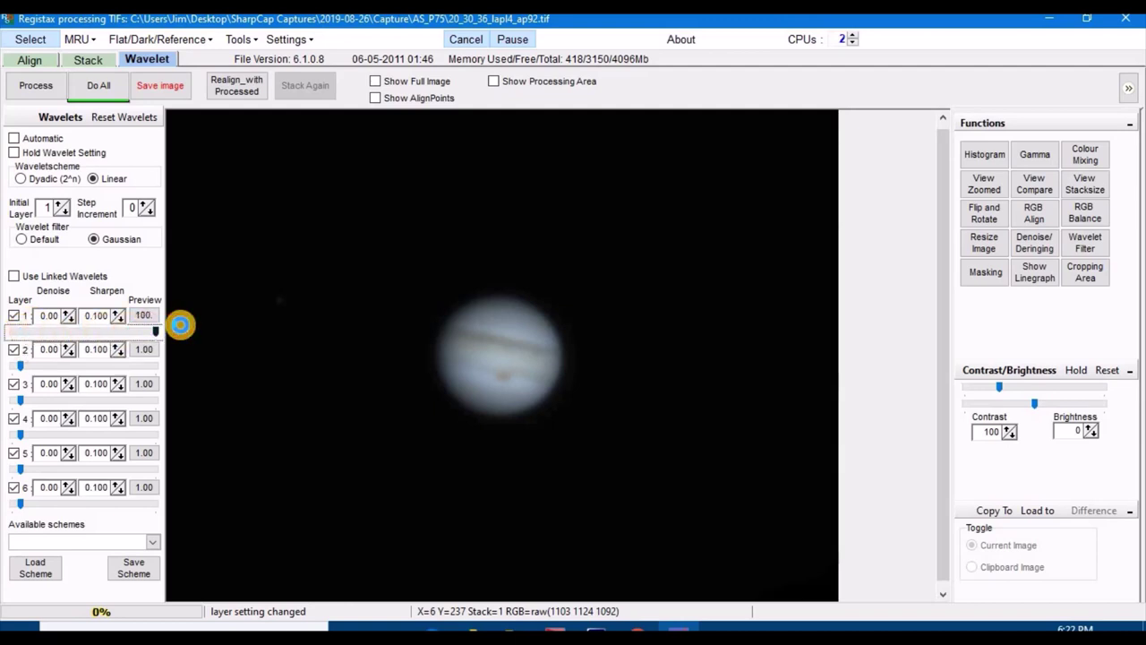
{"action": "left_click", "coordinate": [114, 315]}
{"action": "left_click", "coordinate": [115, 314]}
{"action": "left_click", "coordinate": [115, 315]}
{"action": "left_click", "coordinate": [115, 314]}
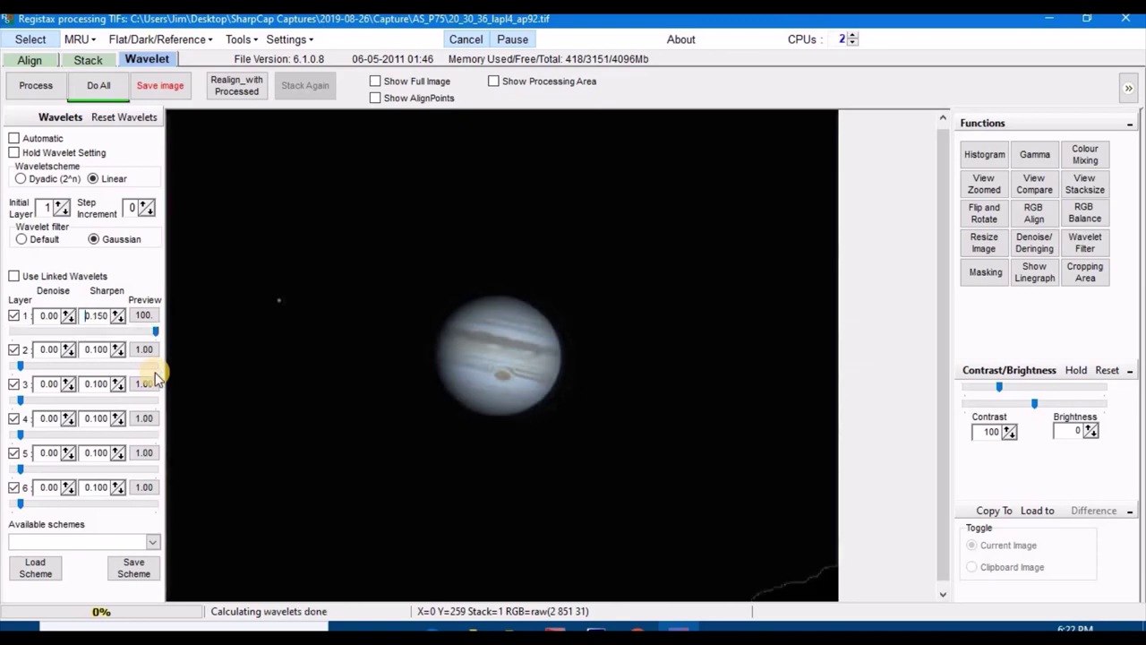
Give layer 1 a denoise of 0.30 and raise wavelet layer 6 to 100
{"action": "left_click", "coordinate": [64, 314]}
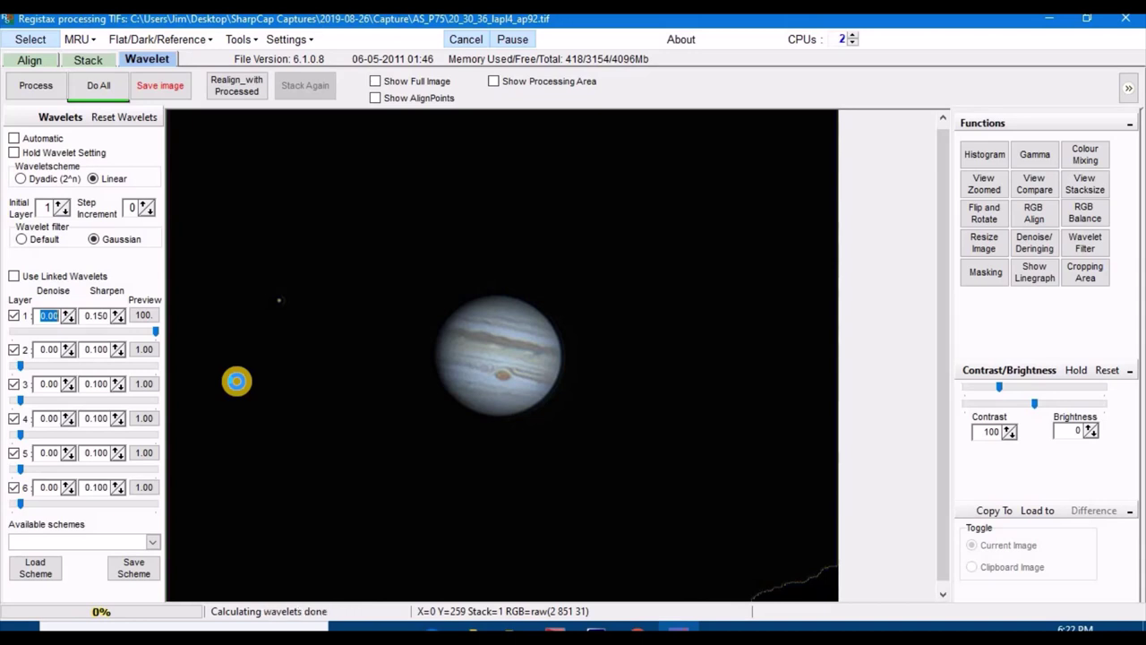
{"action": "key", "text": "Up"}
{"action": "key", "text": "Up"}
{"action": "key", "text": "Up"}
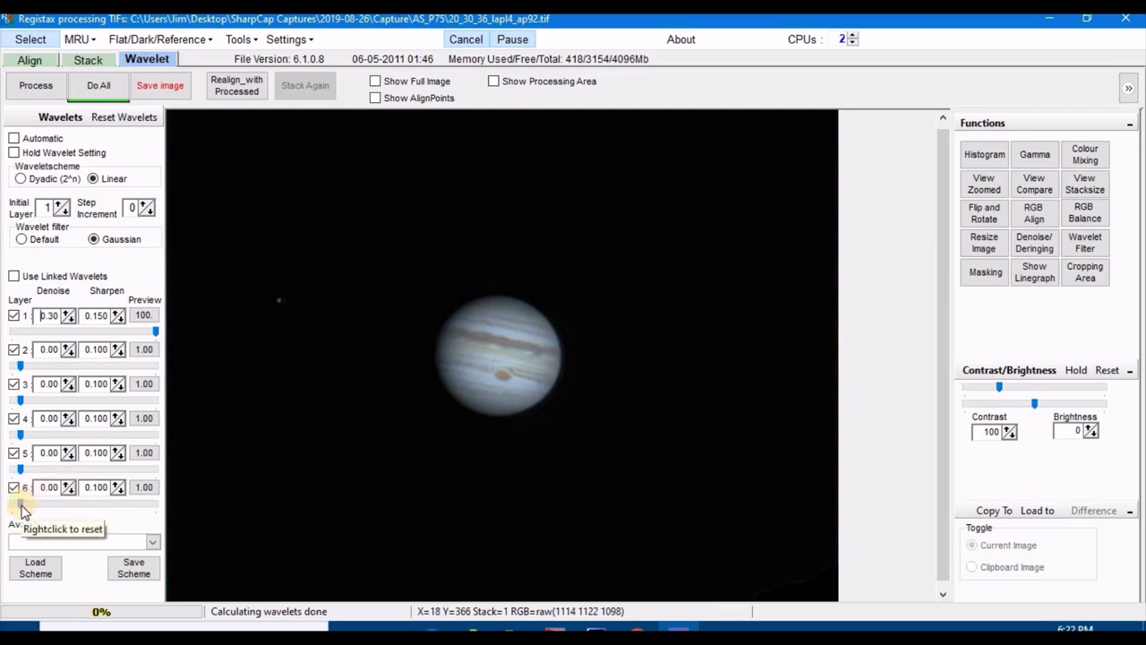
{"action": "left_click_drag", "start_coordinate": [22, 508], "coordinate": [177, 497]}
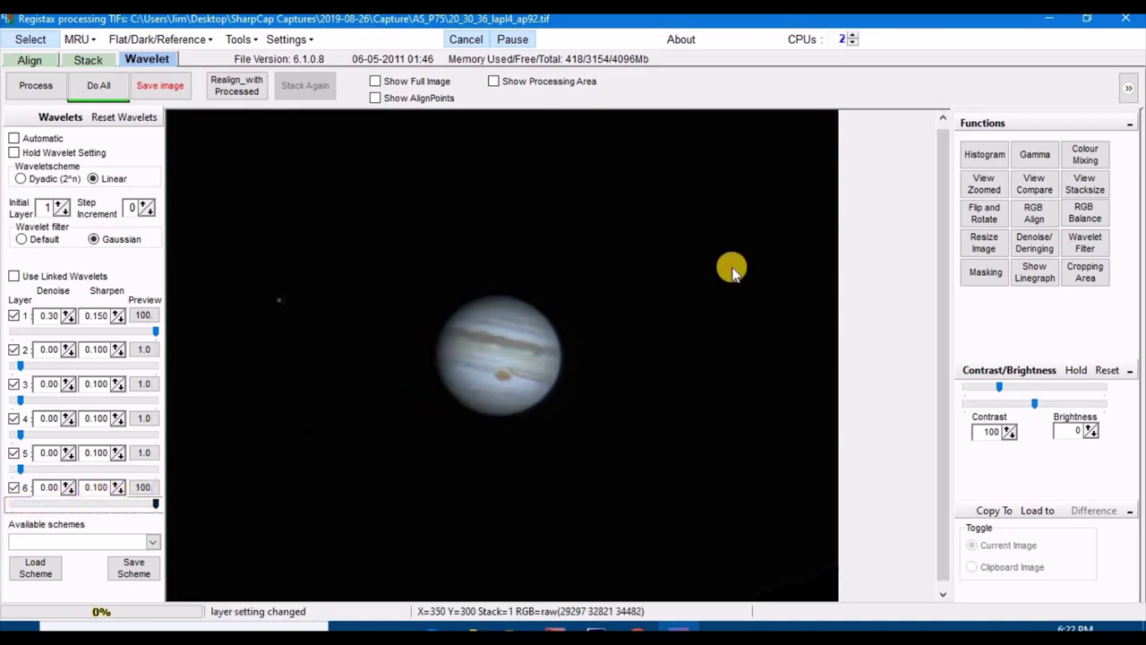
Stretch the histogram with the black point at 21 and the white point at 219
{"action": "left_click", "coordinate": [984, 156]}
{"action": "left_click", "coordinate": [983, 156]}
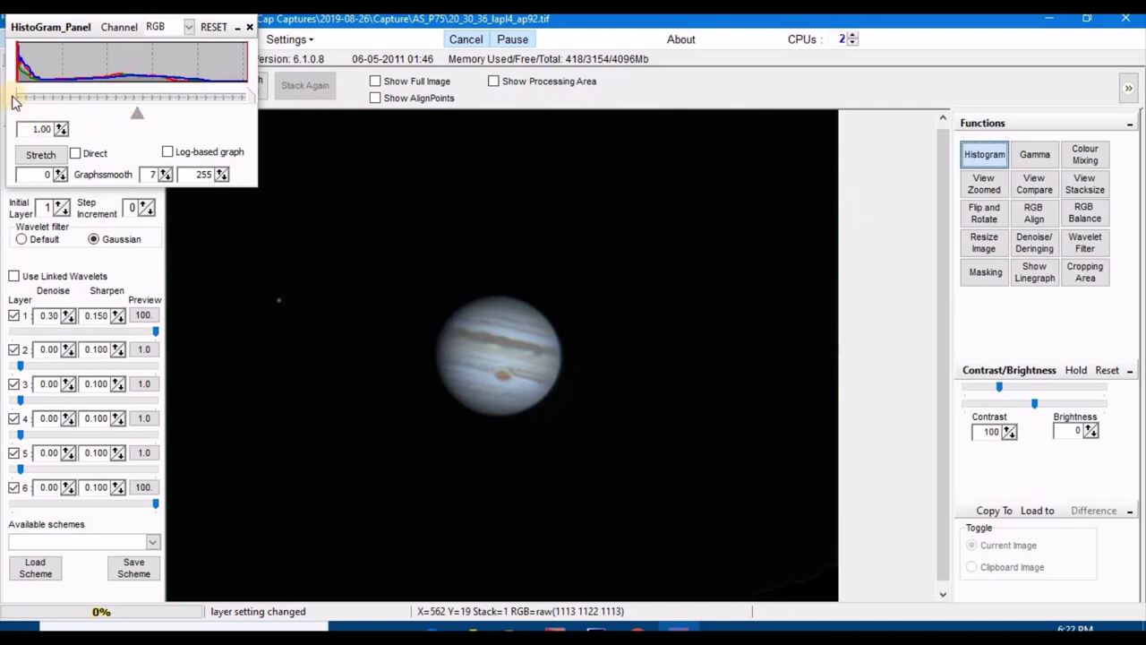
{"action": "left_click_drag", "start_coordinate": [17, 101], "coordinate": [37, 102]}
{"action": "left_click", "coordinate": [45, 156]}
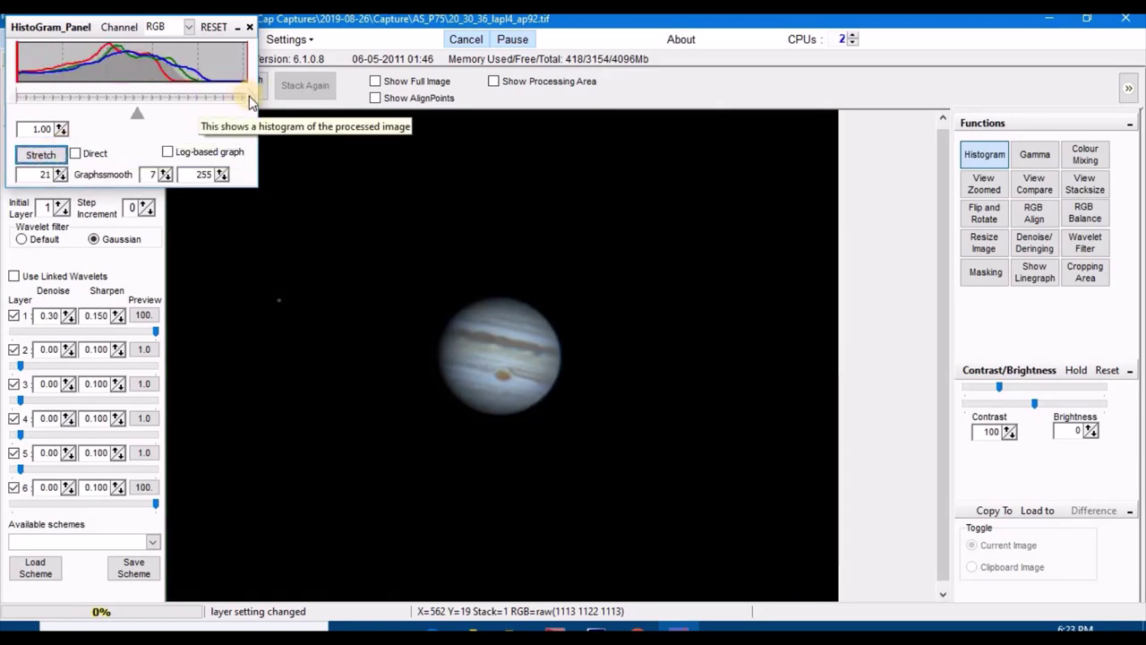
{"action": "left_click_drag", "start_coordinate": [249, 96], "coordinate": [213, 102]}
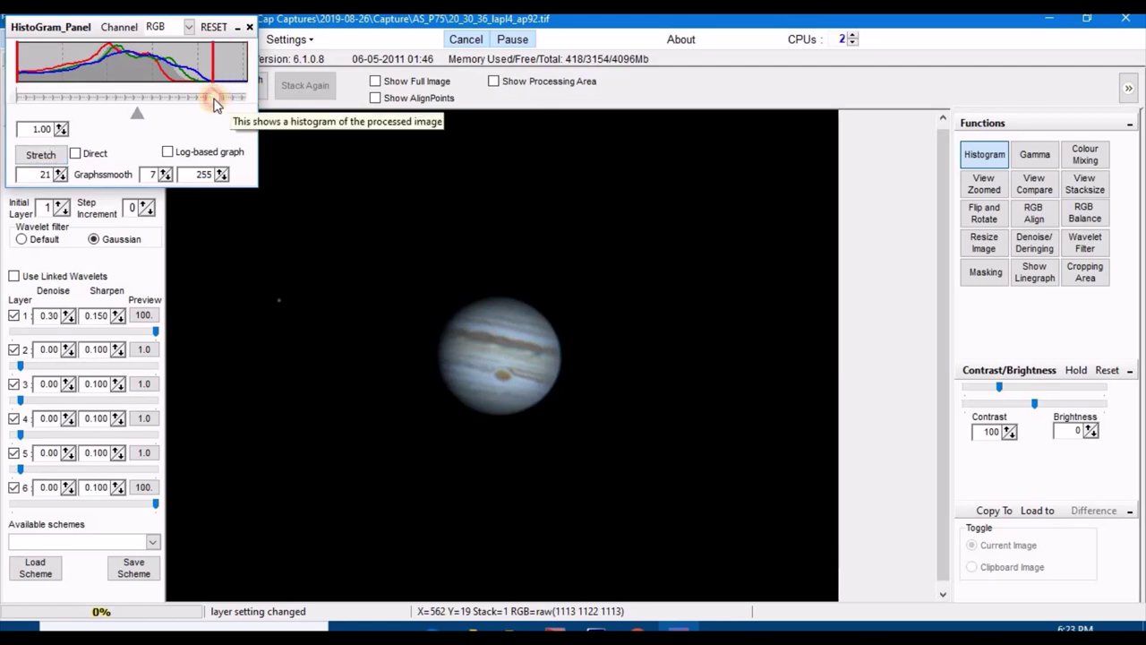
{"action": "left_click", "coordinate": [56, 158]}
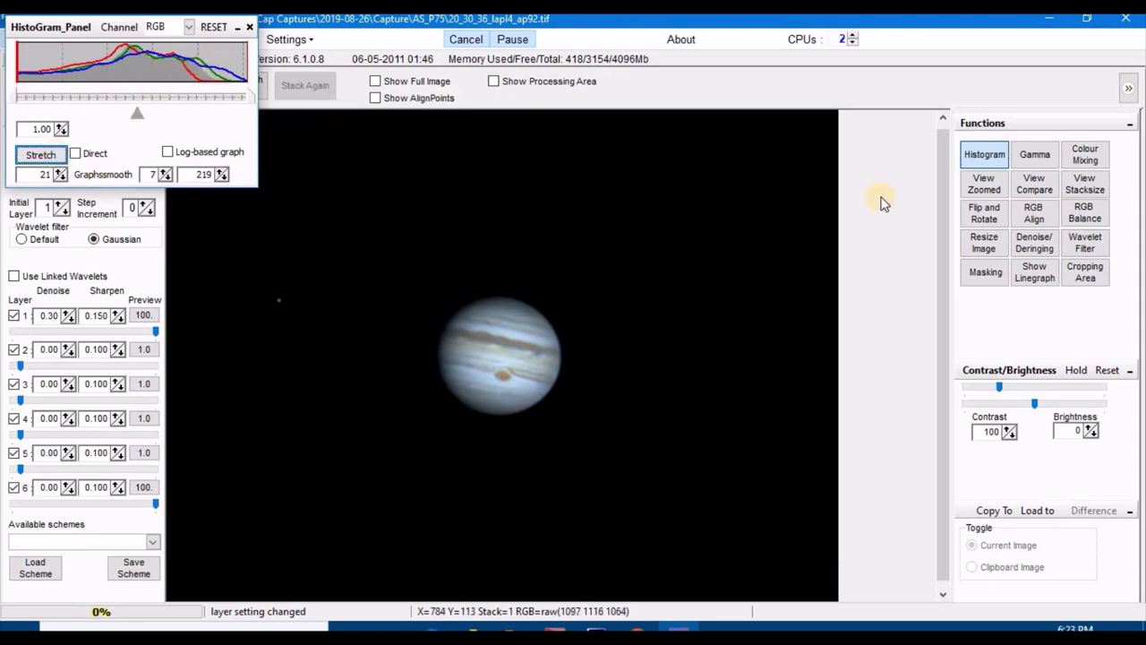
Auto-balance the red, green and blue colour weights
{"action": "left_click", "coordinate": [1081, 211]}
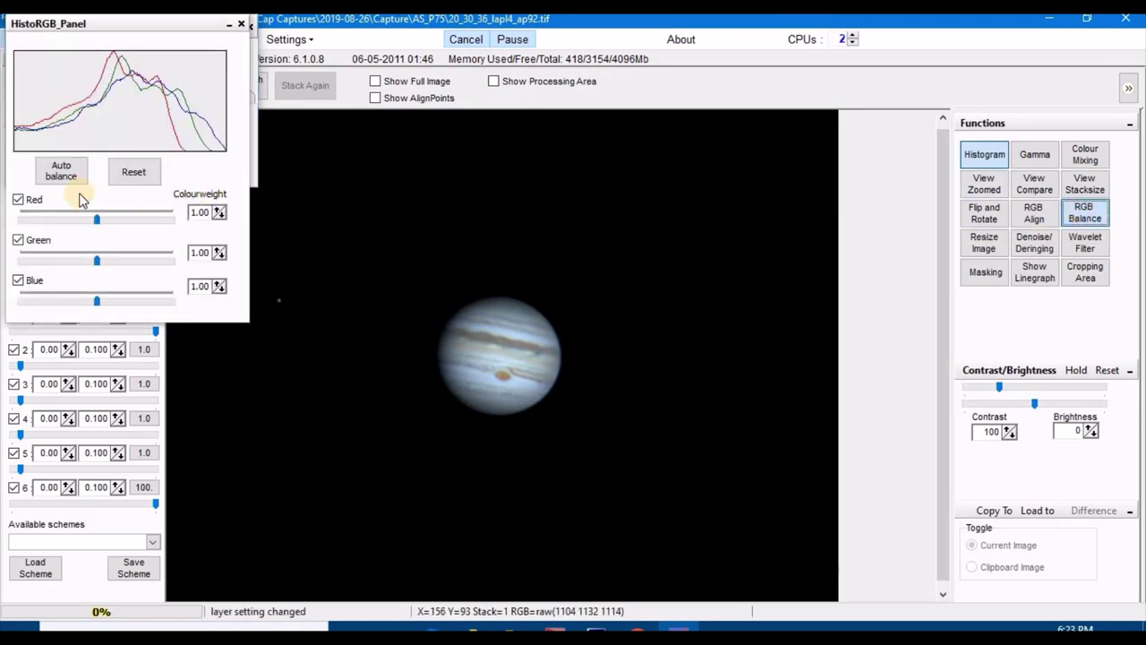
{"action": "left_click", "coordinate": [62, 170]}
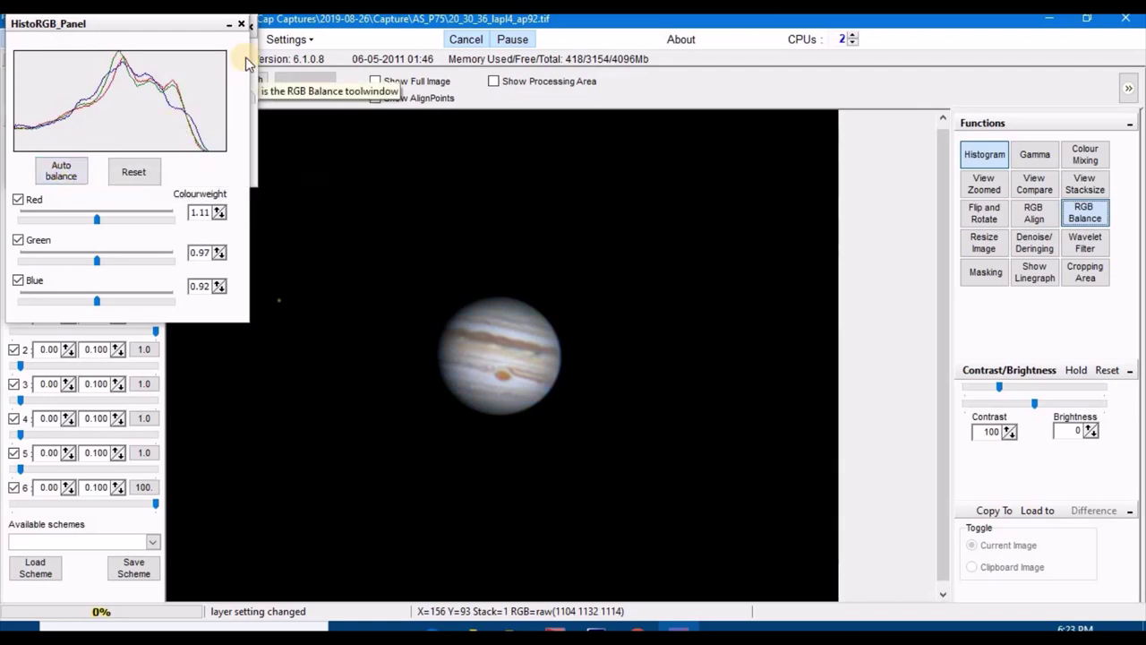
{"action": "left_click", "coordinate": [242, 25]}
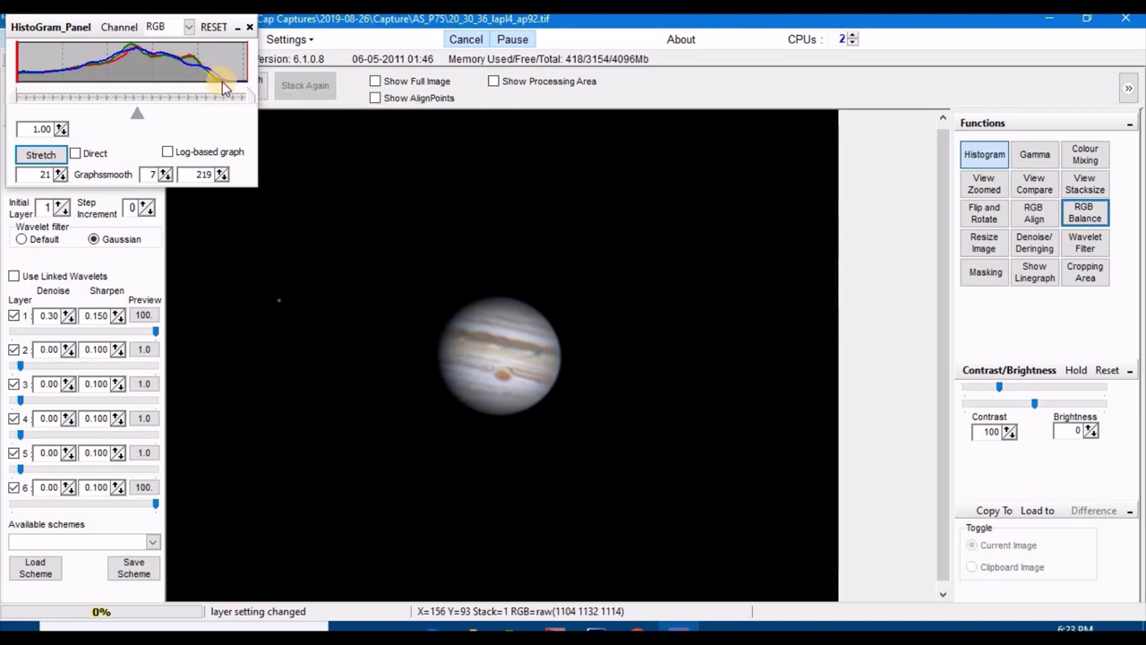
Stretch the red channel's histogram with its upper limit lowered to 211
{"action": "left_click", "coordinate": [189, 29]}
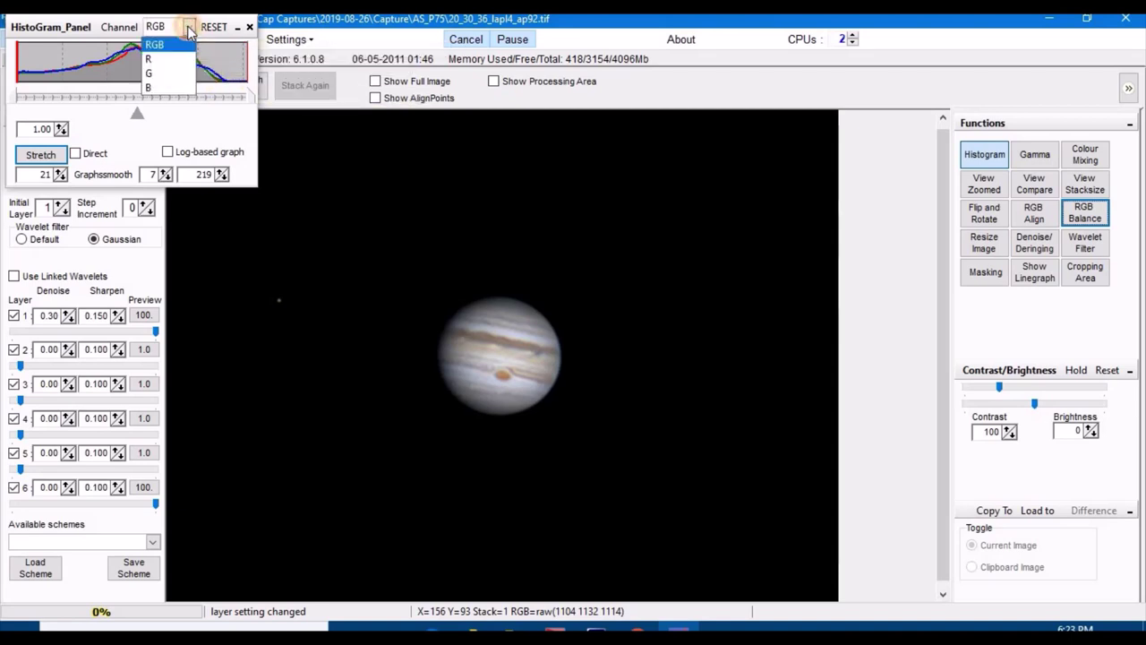
{"action": "left_click", "coordinate": [171, 59]}
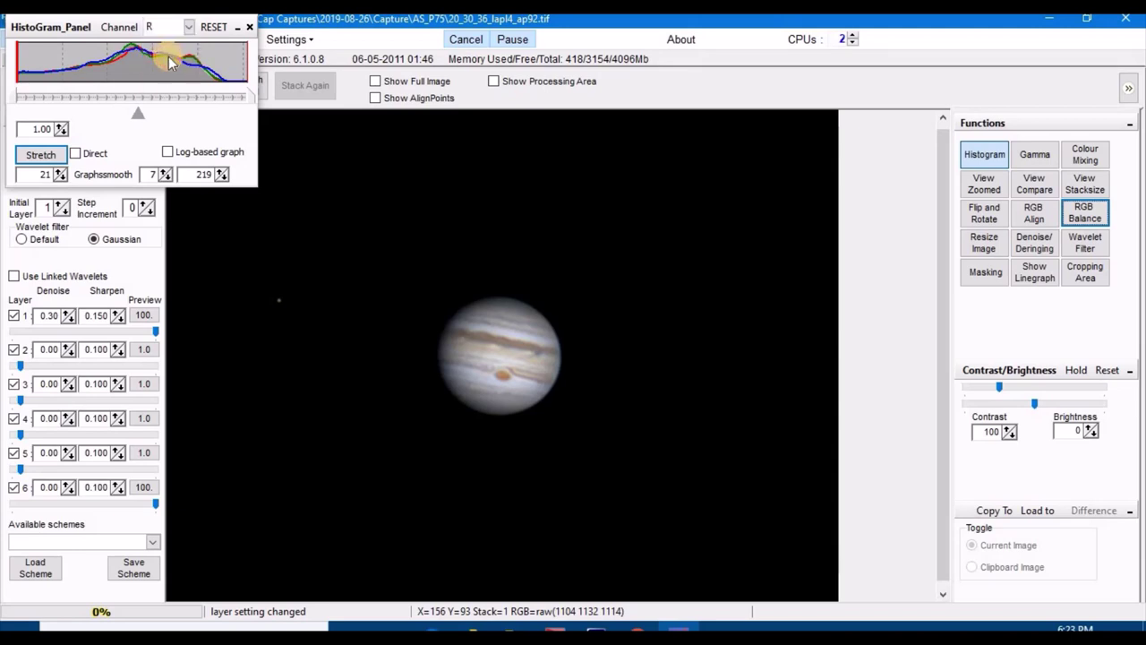
{"action": "left_click", "coordinate": [248, 93]}
{"action": "left_click_drag", "start_coordinate": [242, 99], "coordinate": [238, 95]}
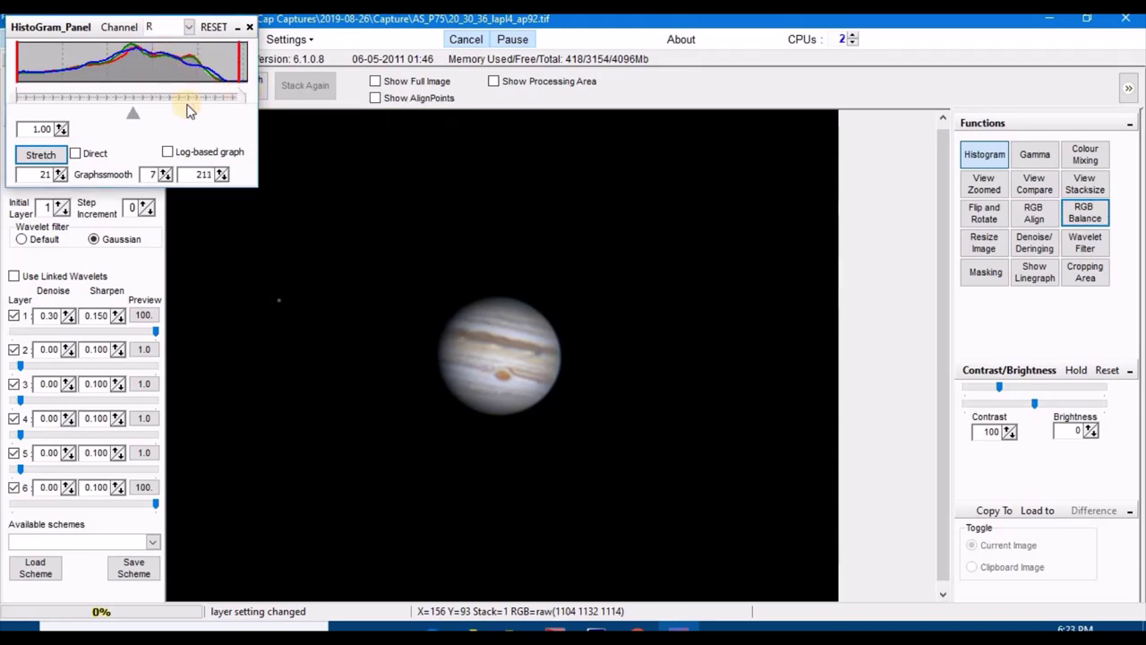
{"action": "left_click", "coordinate": [59, 155]}
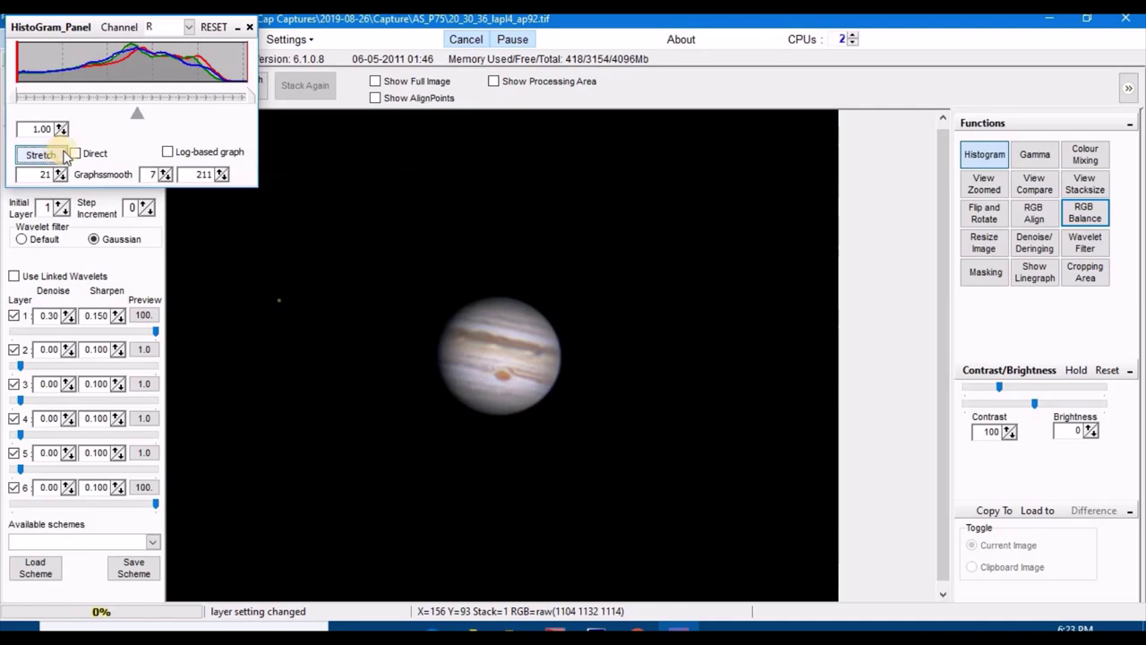
Close the histogram, run Do All on the full Jupiter image, and start saving it
{"action": "left_click", "coordinate": [250, 30]}
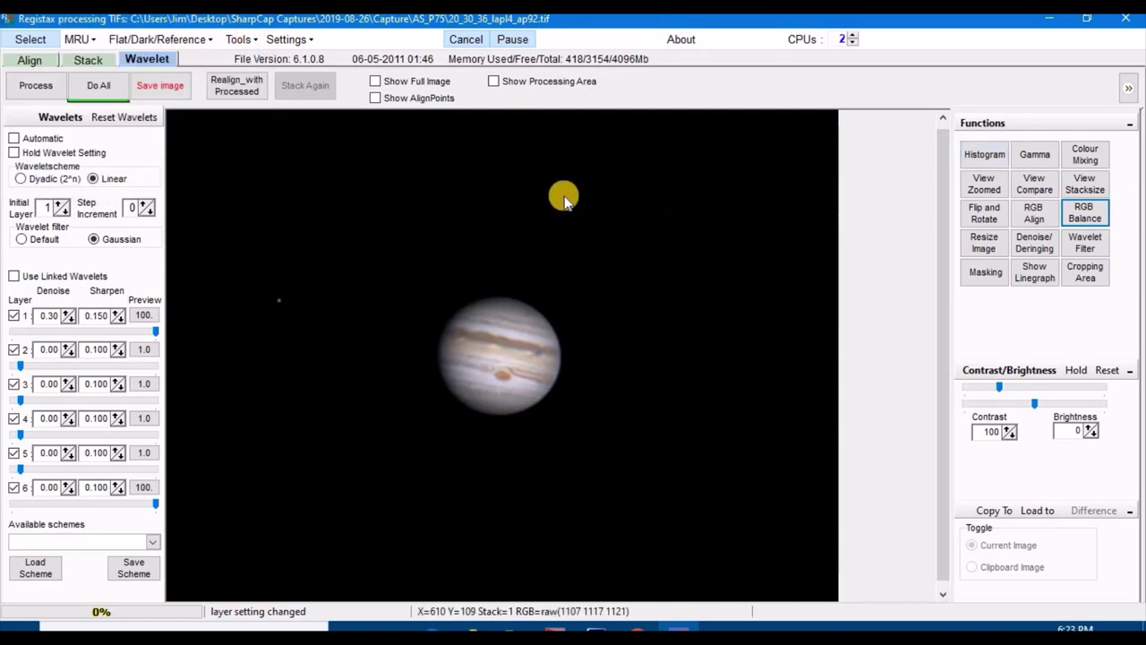
{"action": "left_click", "coordinate": [113, 91]}
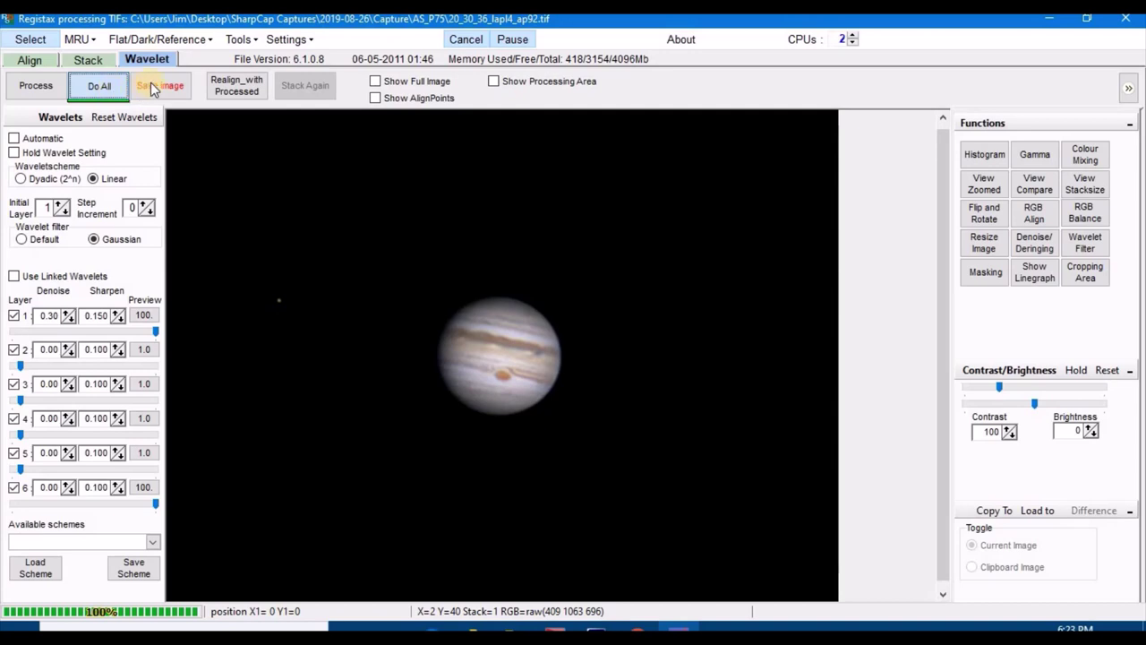
{"action": "left_click", "coordinate": [151, 89]}
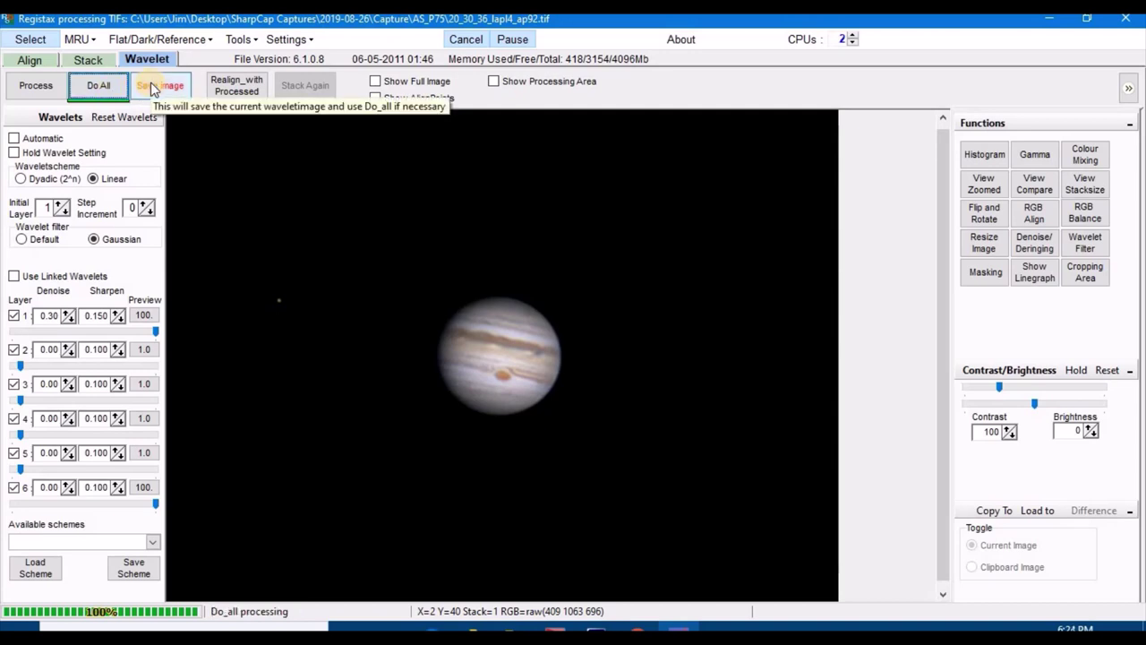